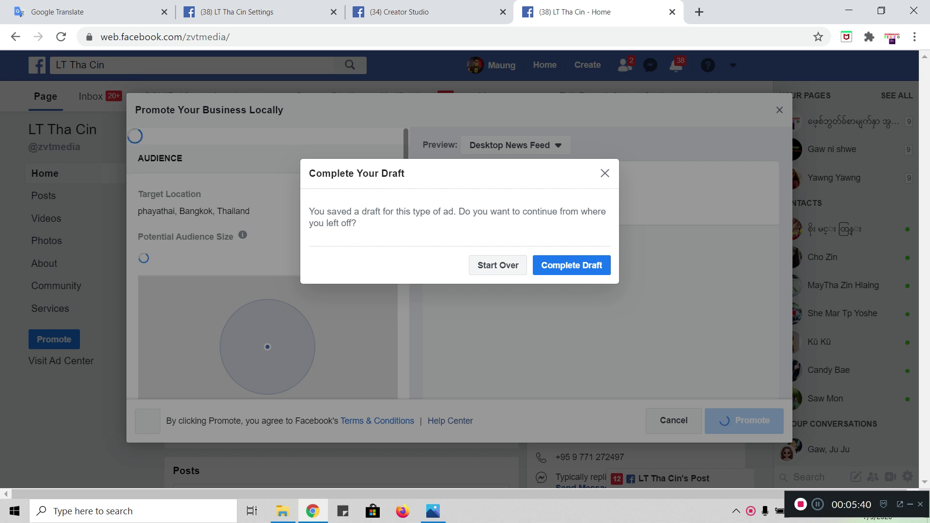
Dismiss the saved-draft prompt and reopen the Reach People Nearby promotion.
key(Escape)
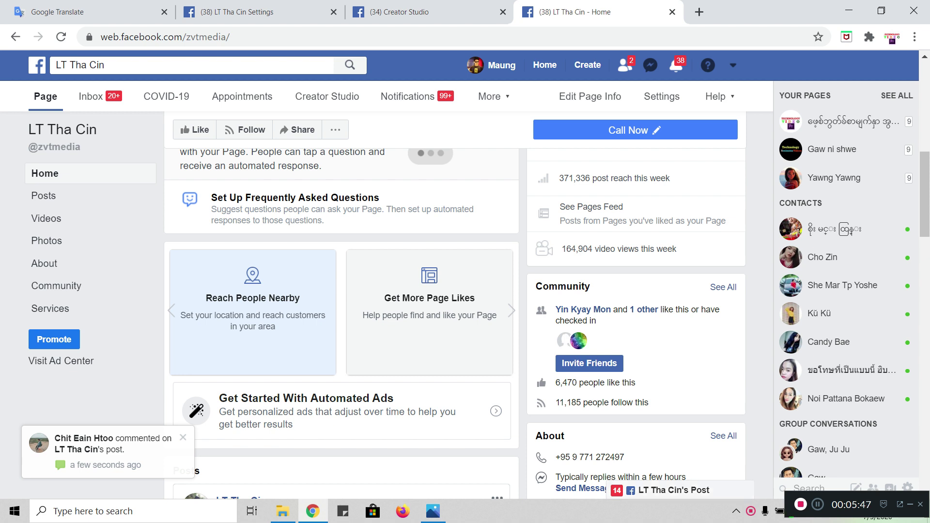
key(Tab)
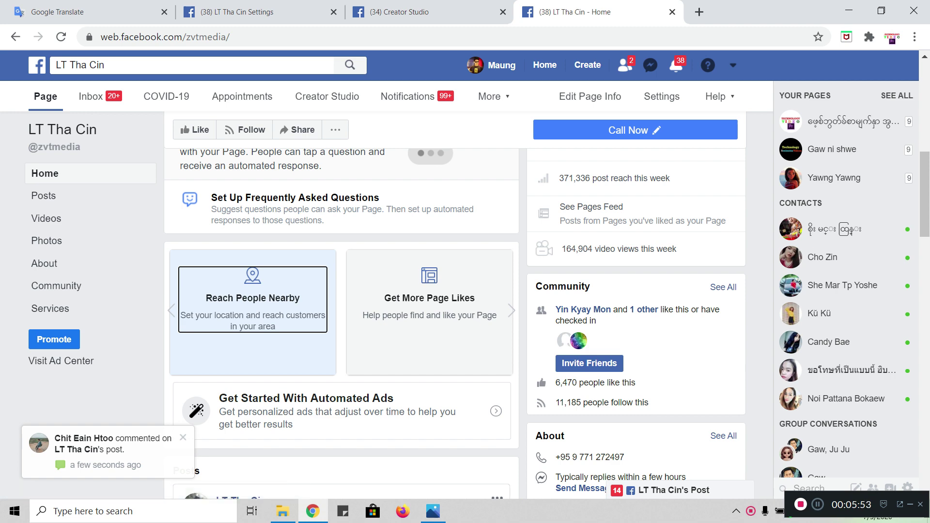
key(Return)
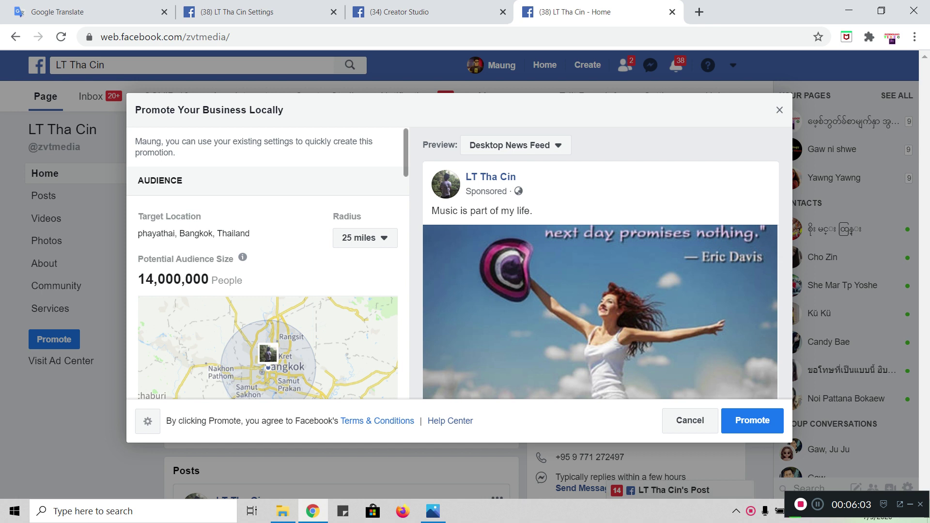
Examine the local promotion's audience, placement, ad creative, and duration and budget settings.
scroll(267, 264, down, 2)
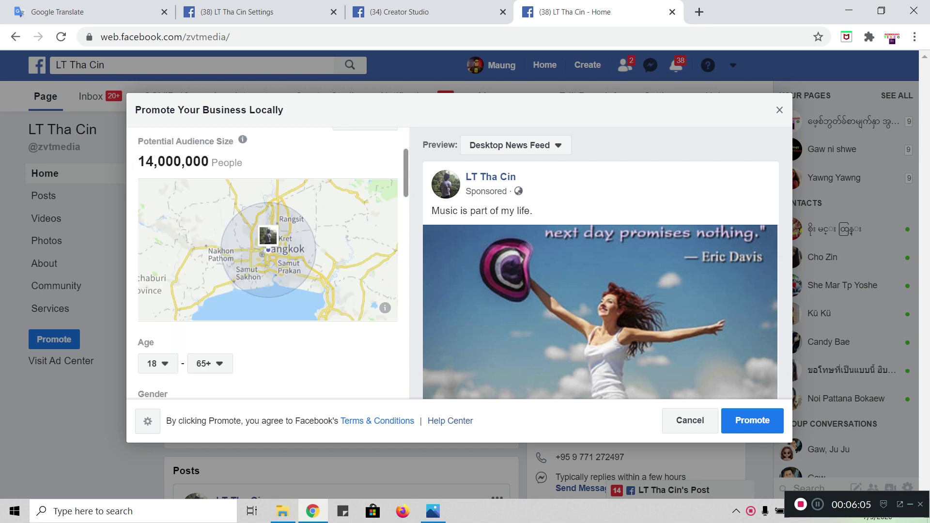
scroll(268, 264, up, 2)
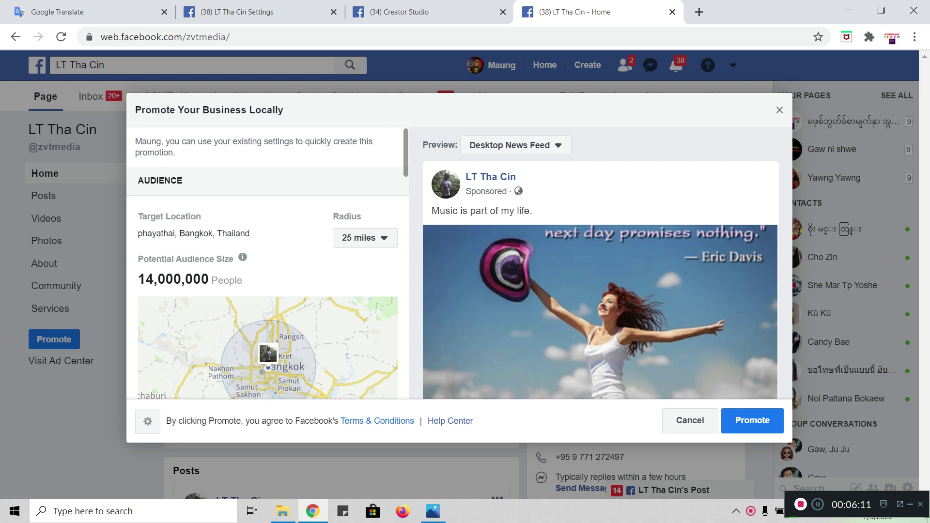
scroll(268, 264, down, 5)
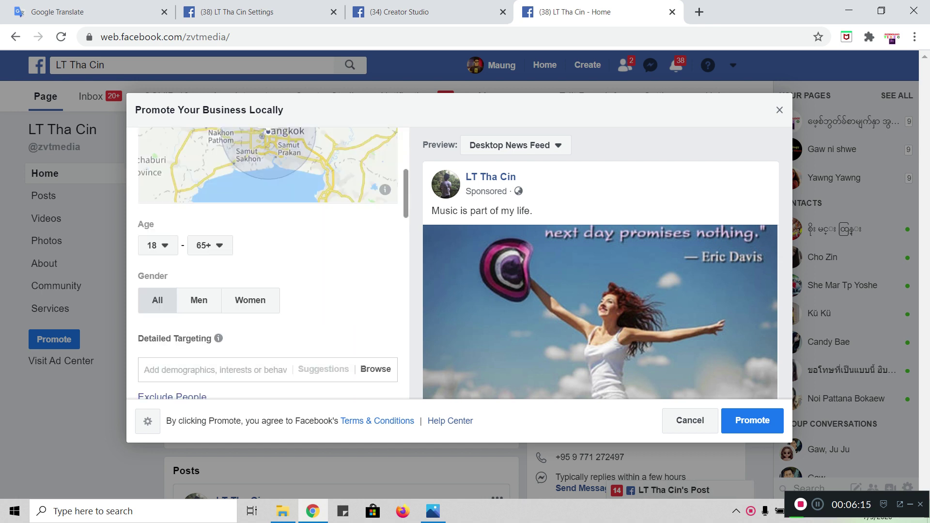
scroll(268, 264, down, 2)
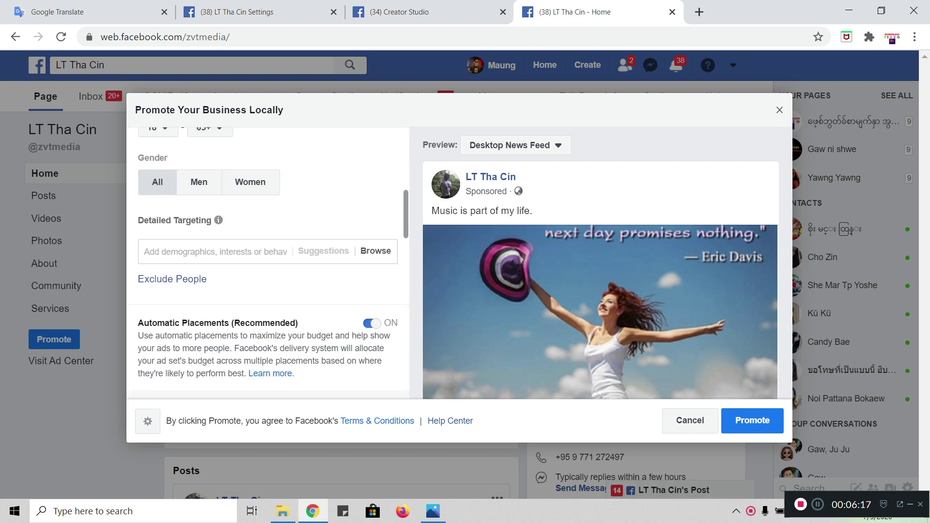
scroll(268, 264, down, 4)
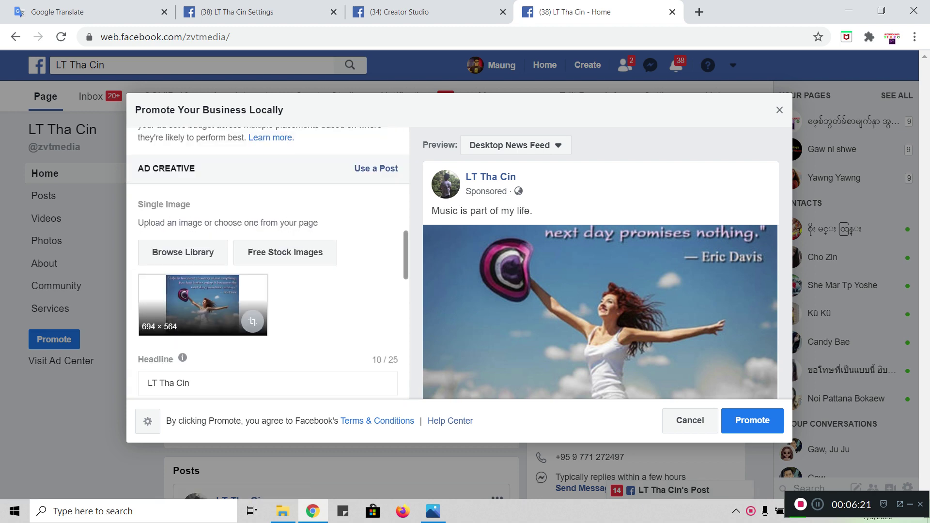
scroll(182, 239, down, 2)
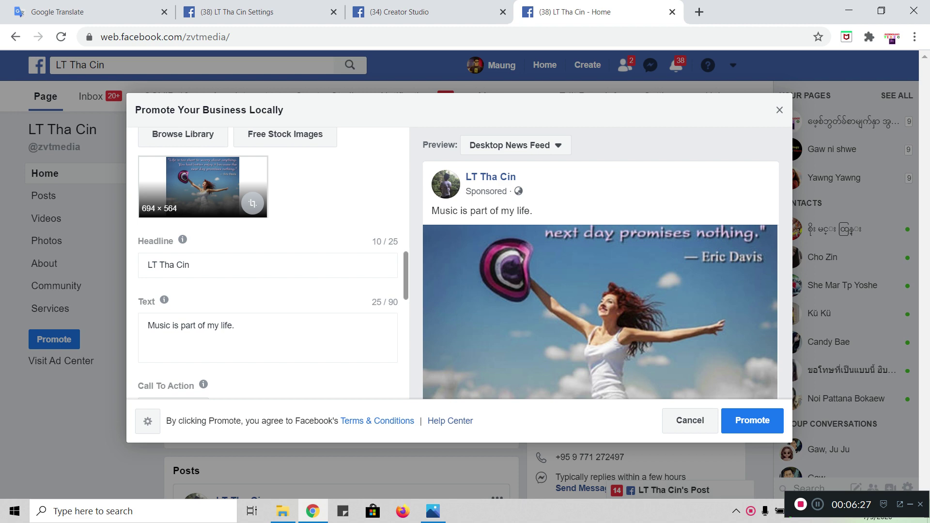
scroll(267, 263, down, 2)
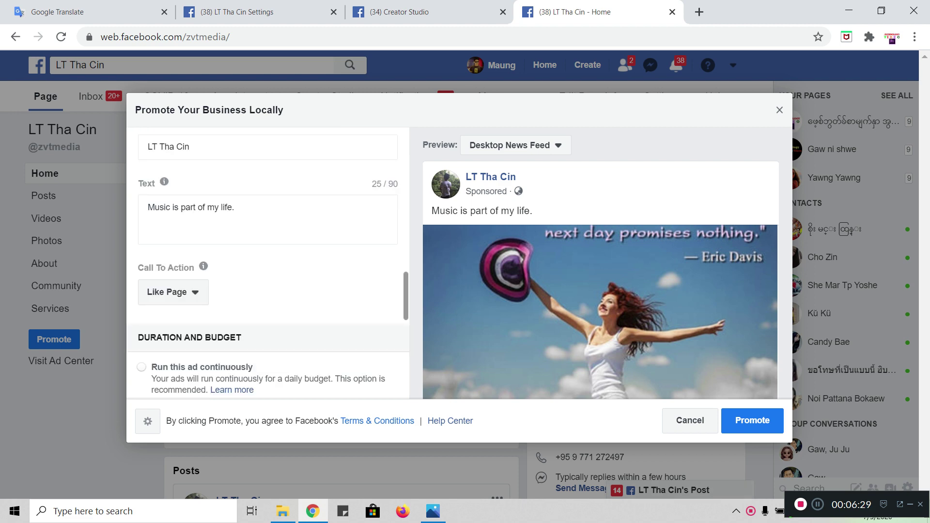
scroll(268, 263, down, 3)
scroll(267, 263, up, 5)
scroll(268, 263, up, 4)
scroll(268, 263, down, 8)
scroll(268, 263, up, 1)
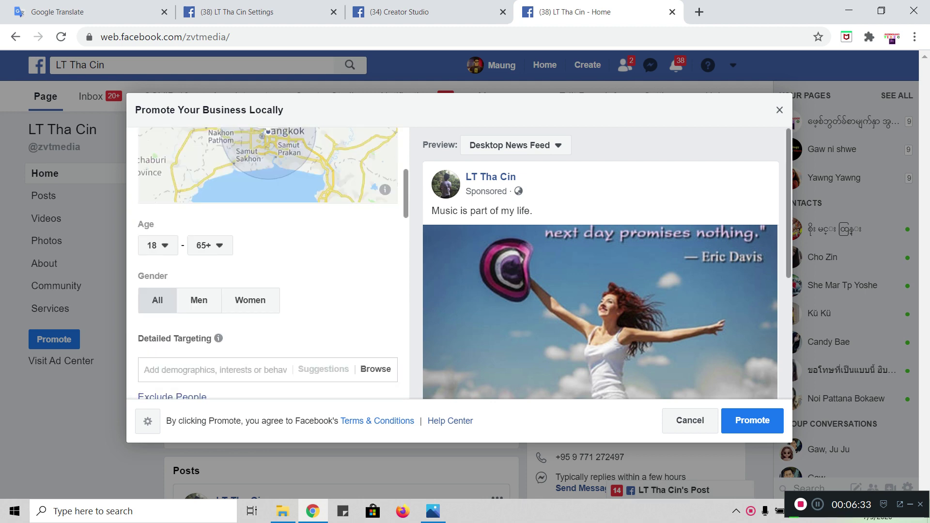
Close the local promotion and save it as a draft.
key(Escape)
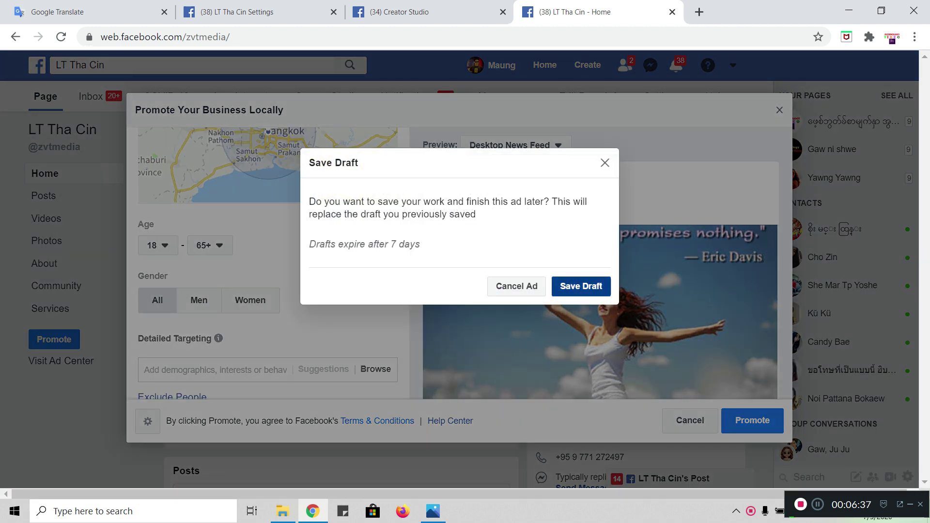
key(Return)
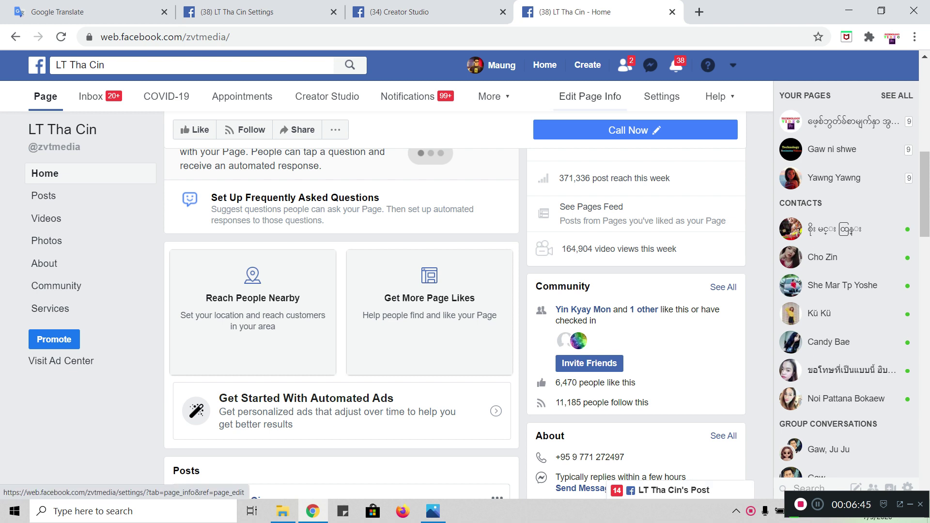
Open the page's information settings and view the Description editing options, minimizing the post pop-up and cancelling the edit.
click(590, 96)
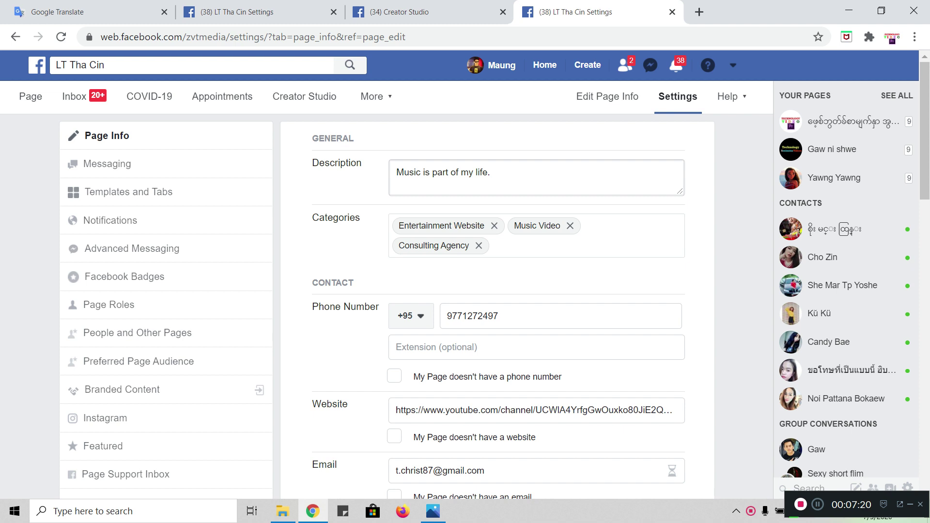
click(489, 173)
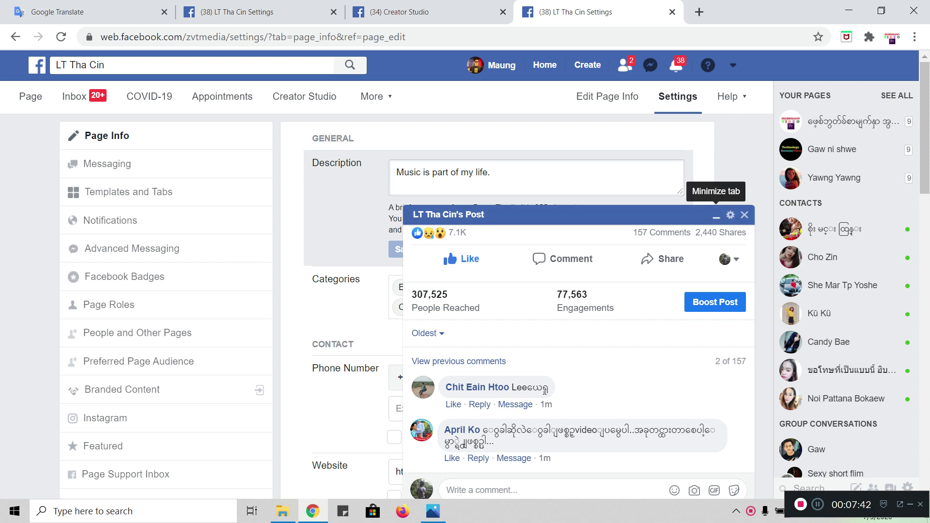
click(716, 214)
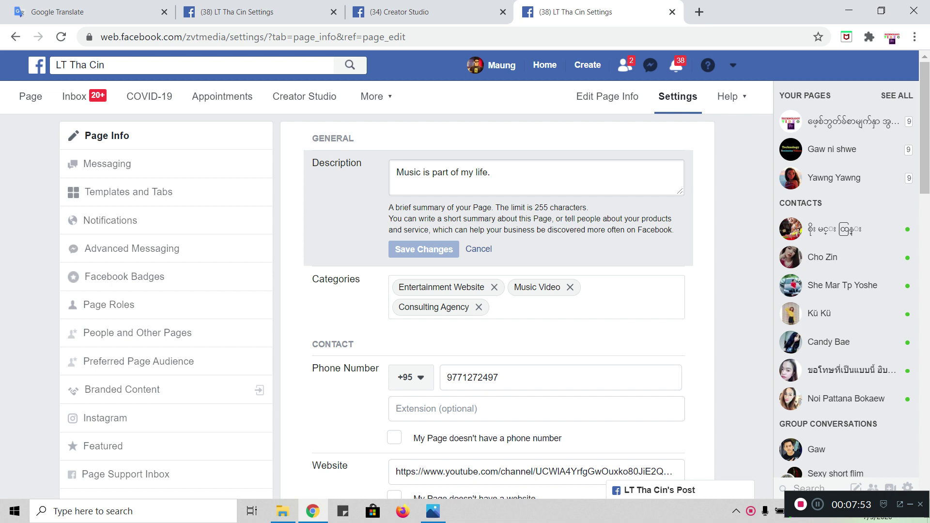
click(478, 249)
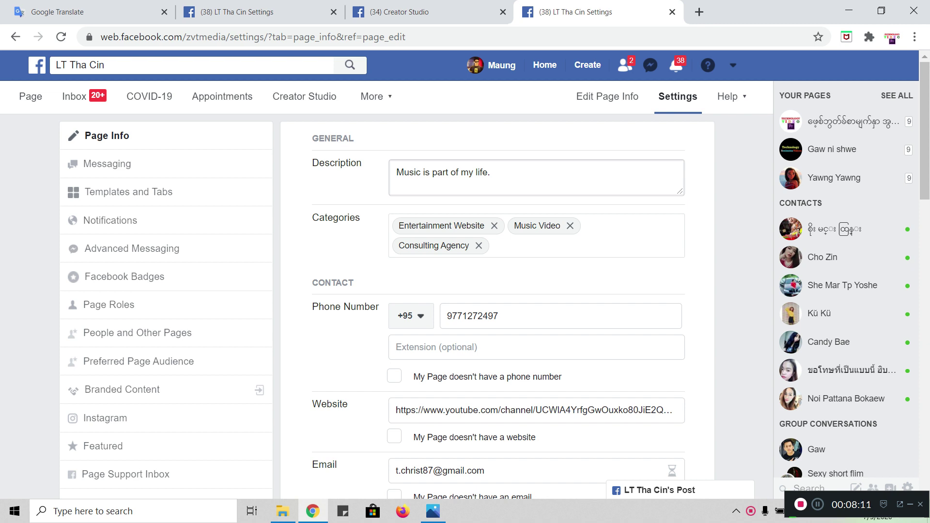
Examine the page's contact and location details and open the postal code in the Address section for editing.
scroll(498, 300, down, 2)
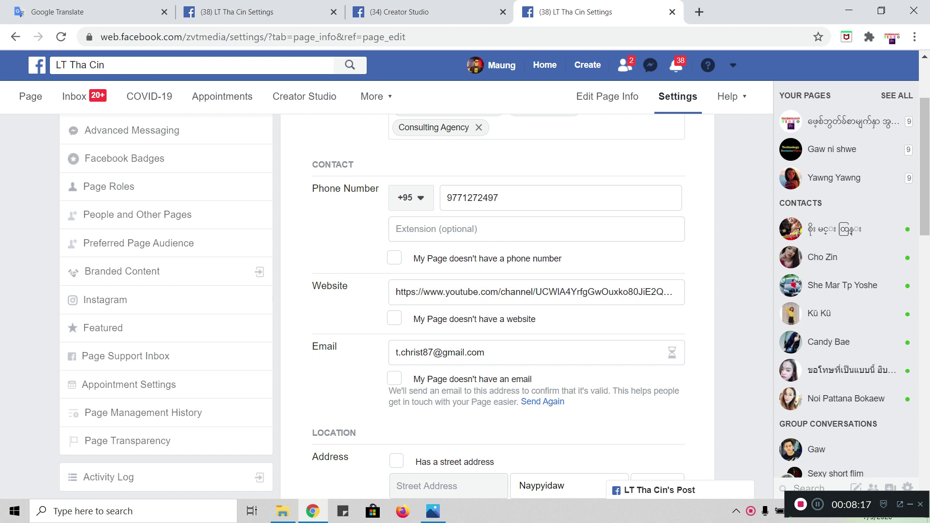
scroll(498, 300, down, 2)
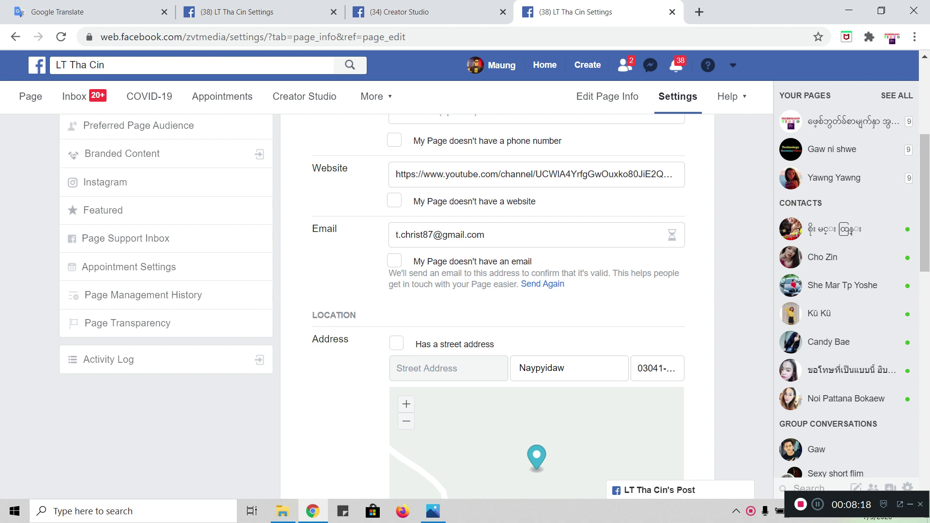
scroll(498, 301, down, 2)
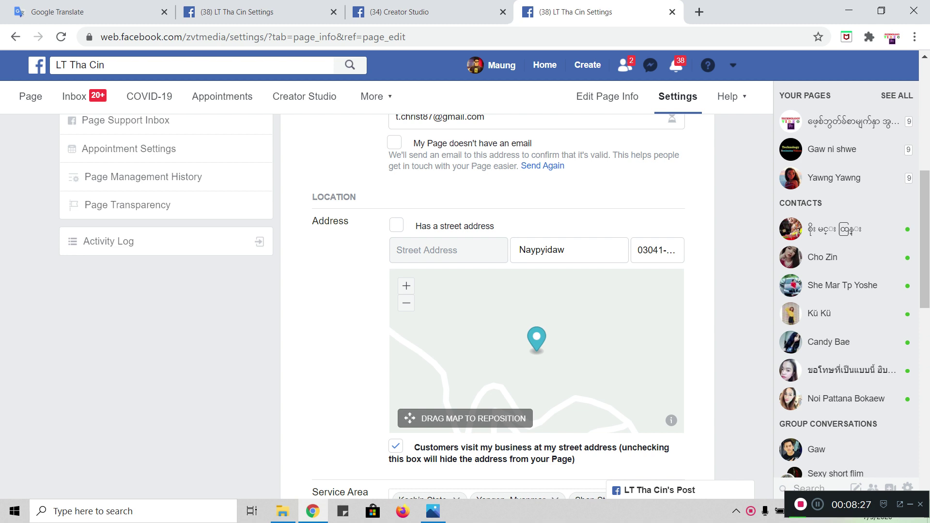
click(638, 250)
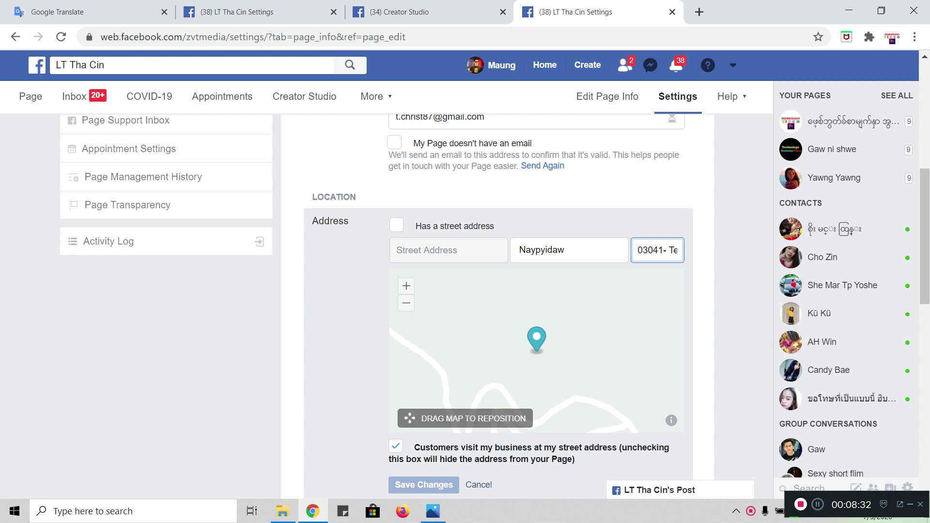
drag(663, 250, 673, 250)
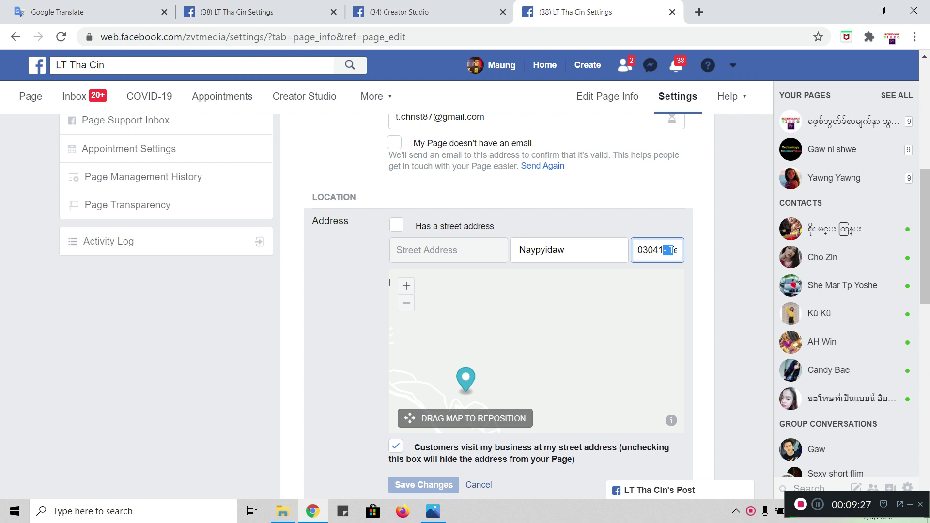
Review the Service Area, Hours and More sections of the page information and return to the main page view.
scroll(498, 305, down, 5)
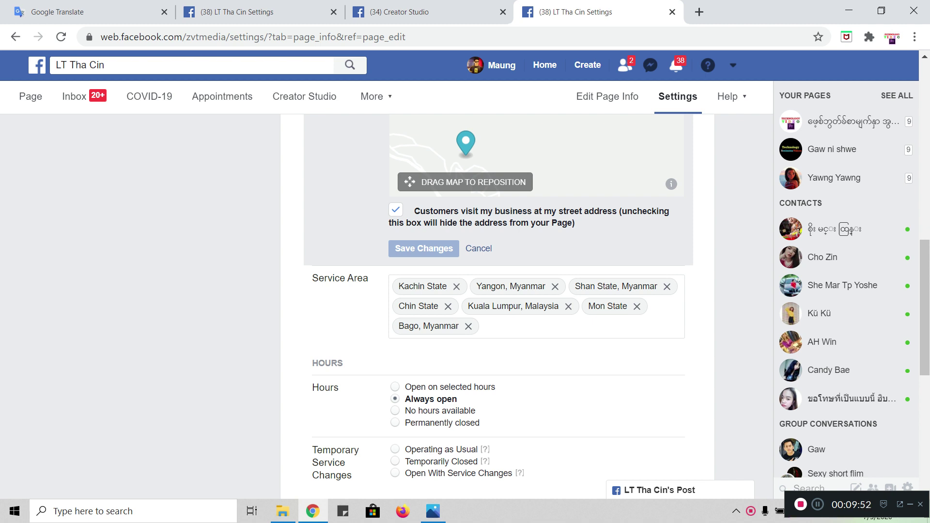
scroll(497, 305, down, 5)
scroll(498, 305, down, 3)
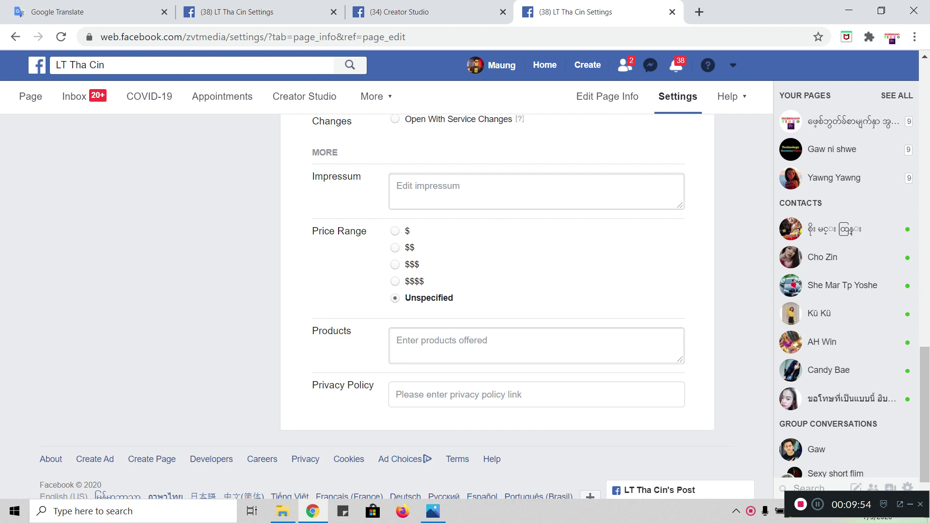
scroll(497, 305, up, 10)
scroll(497, 305, up, 8)
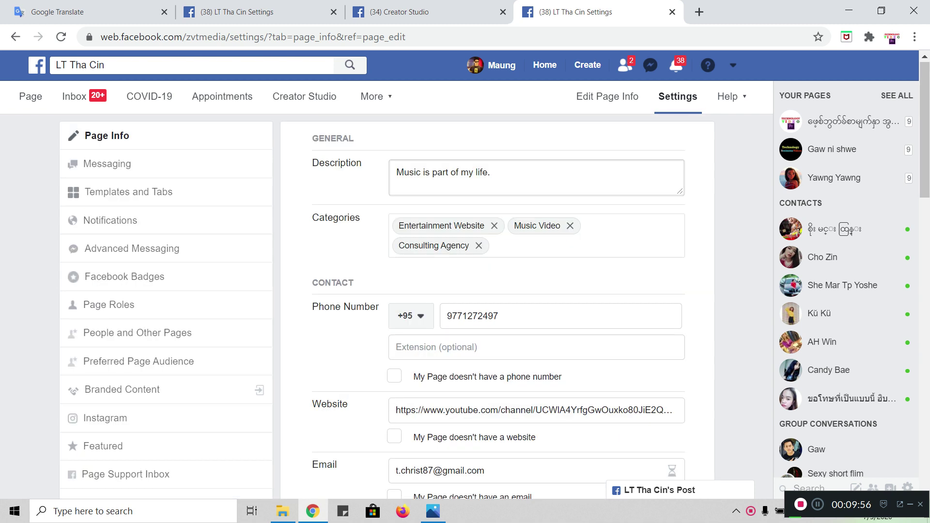
click(31, 96)
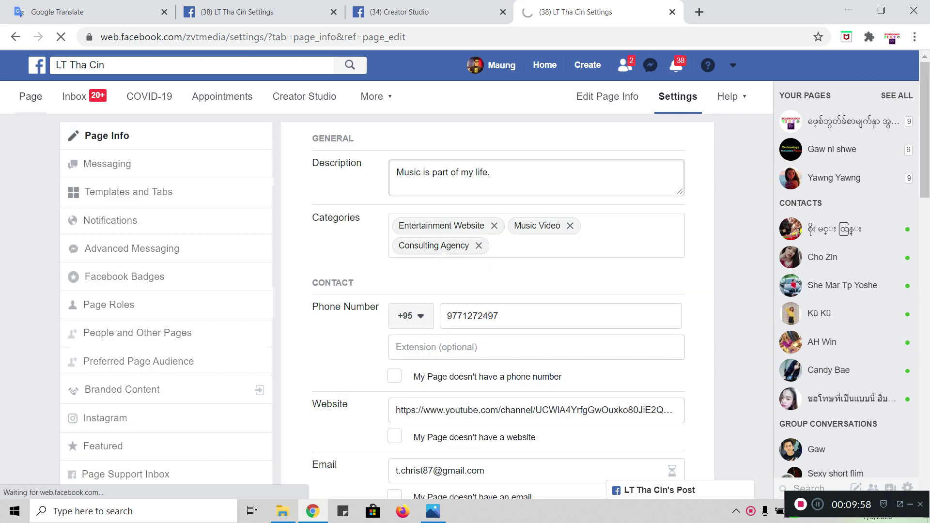